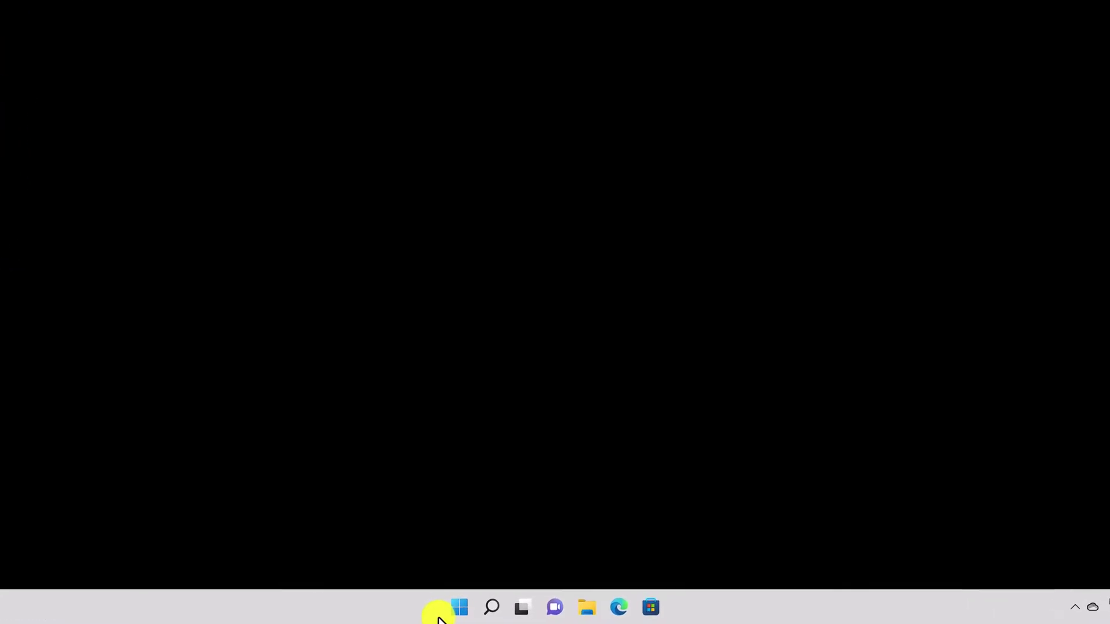
- Open Settings from the Start menu and run a Windows Update check
left_click(456, 607)
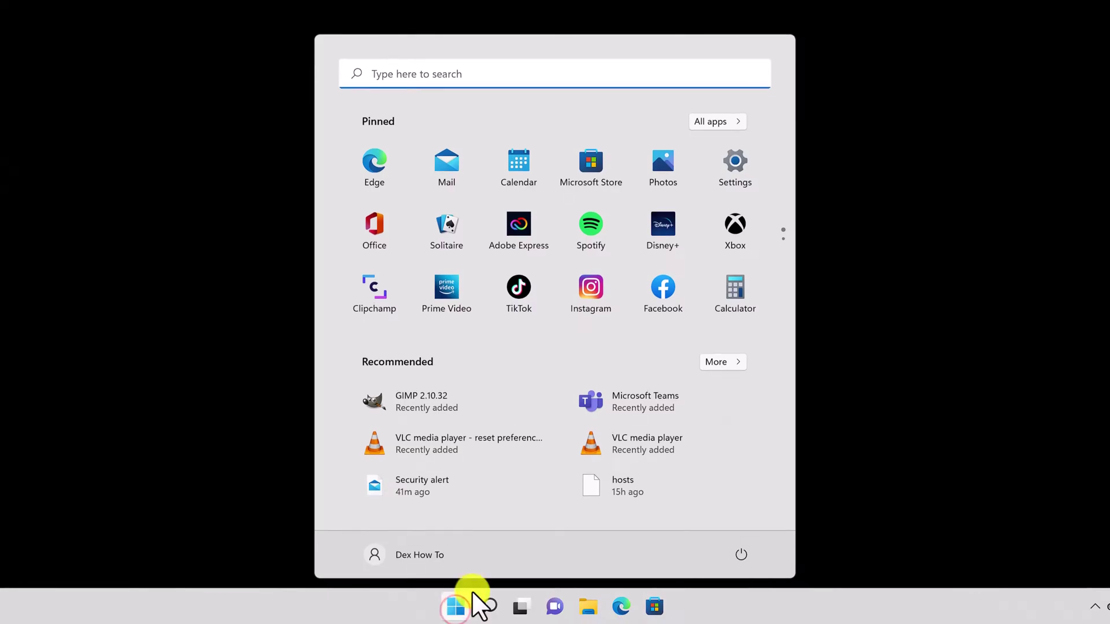
left_click(734, 170)
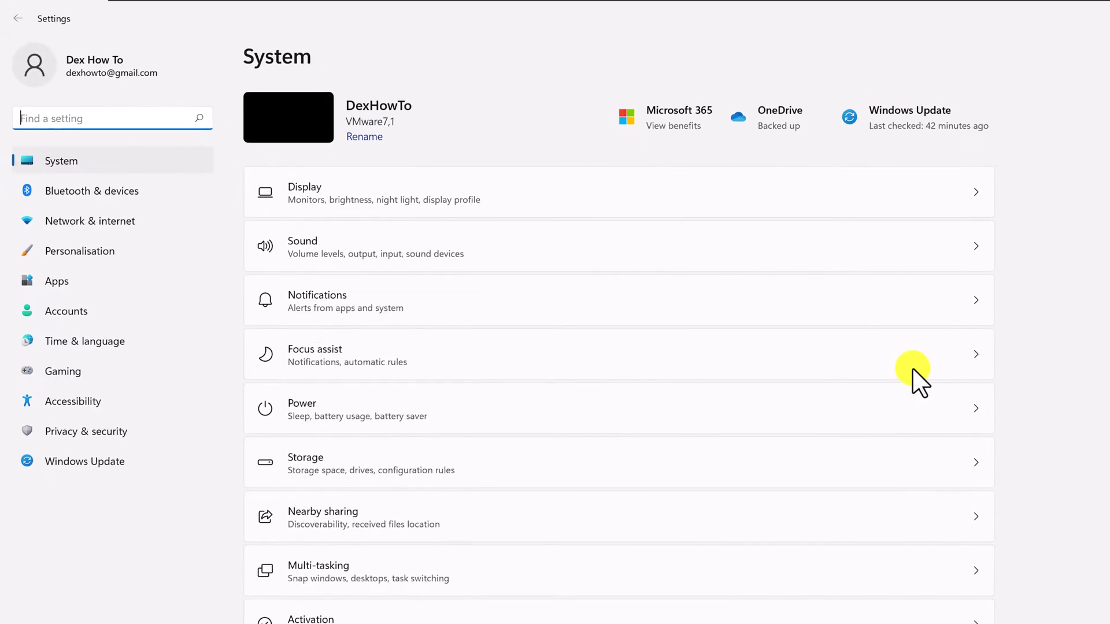
left_click(121, 461)
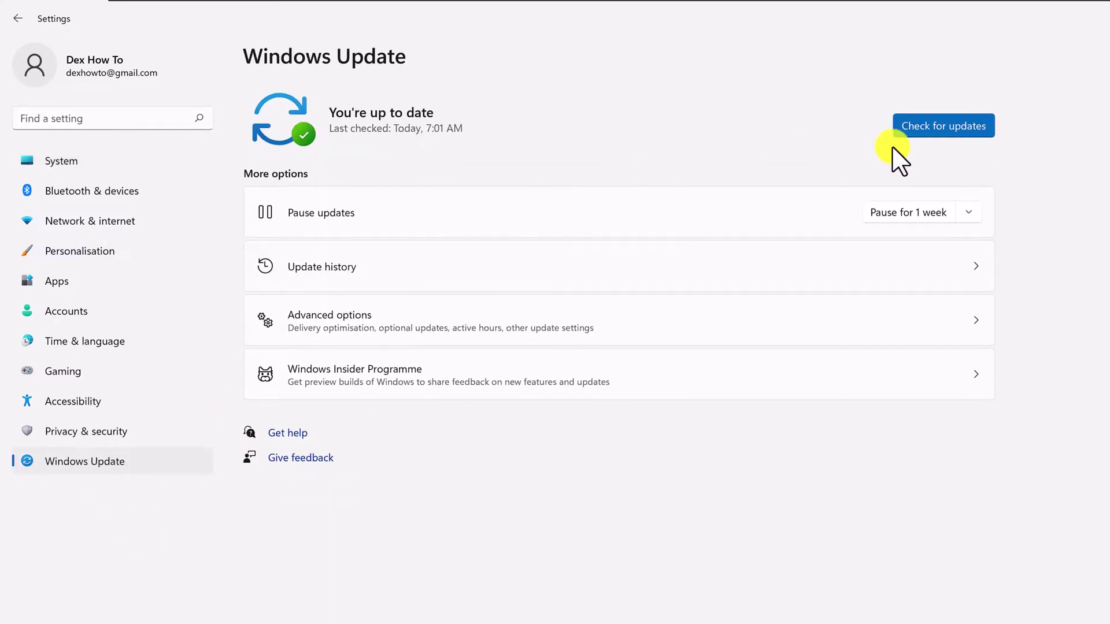
left_click(936, 126)
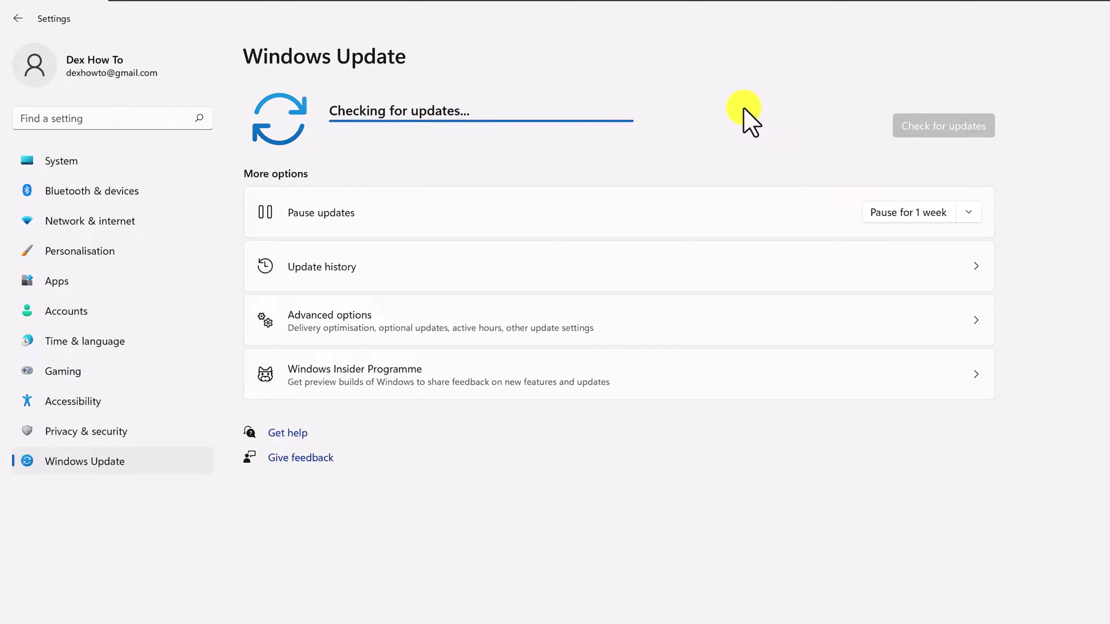
- Confirm Optional updates lists nothing under Advanced options, then close Settings
left_click(528, 332)
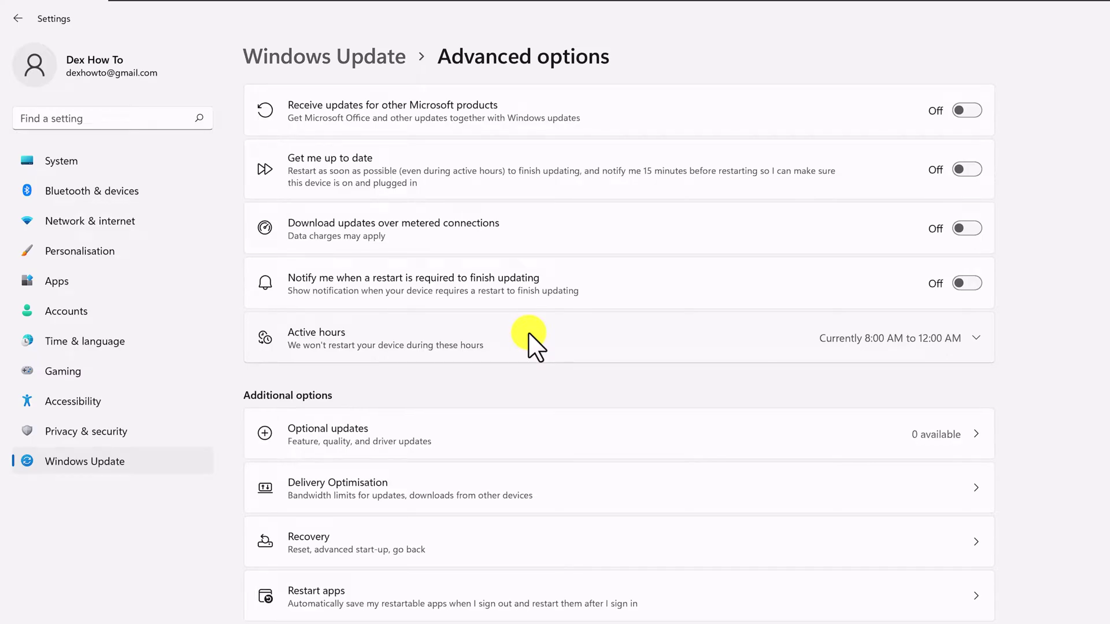
left_click(511, 445)
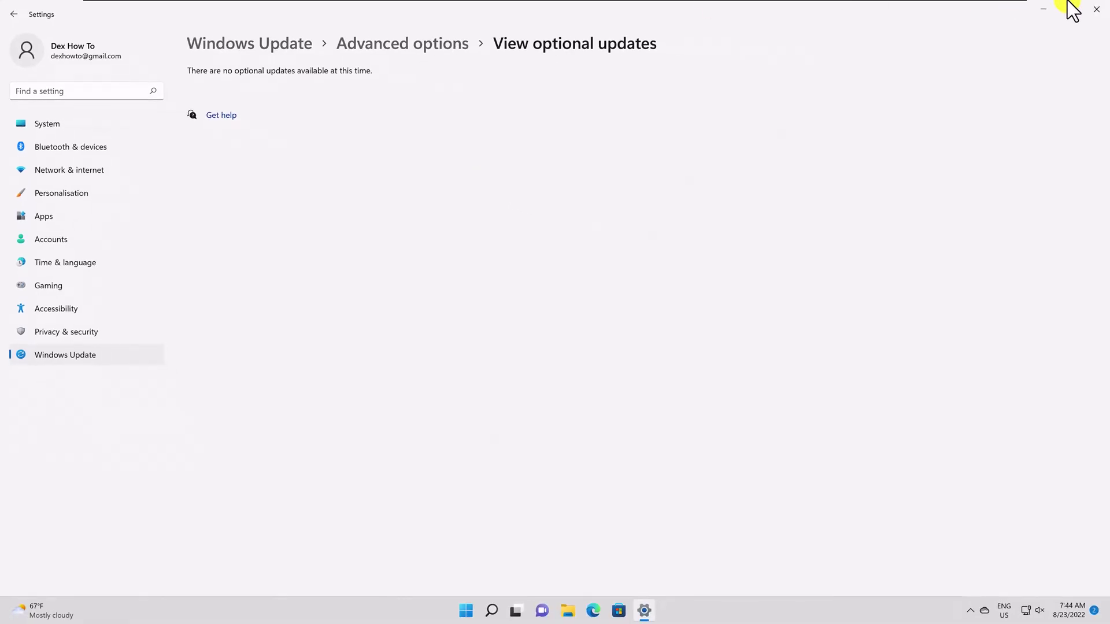
left_click(1096, 9)
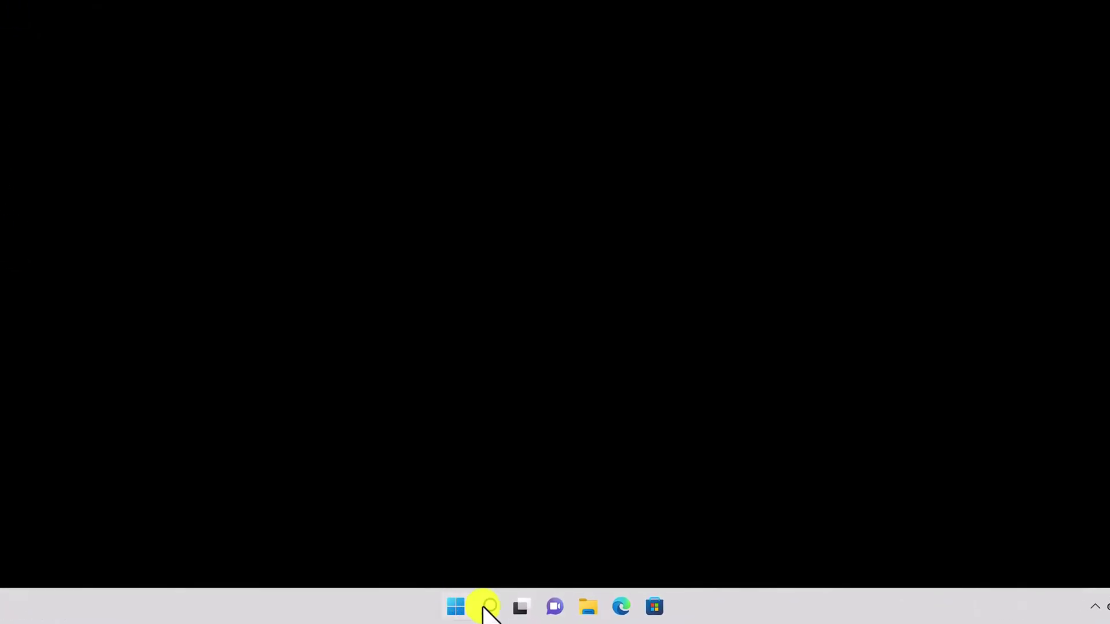
- Launch Device Manager from Windows search and expand Network adapters
left_click(486, 606)
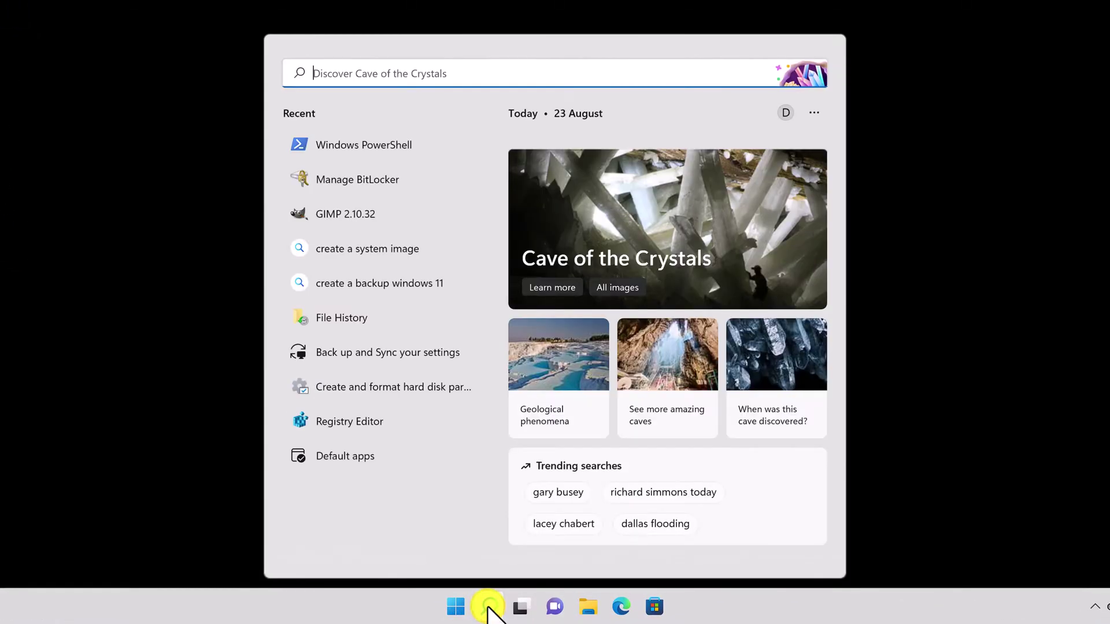
type("device")
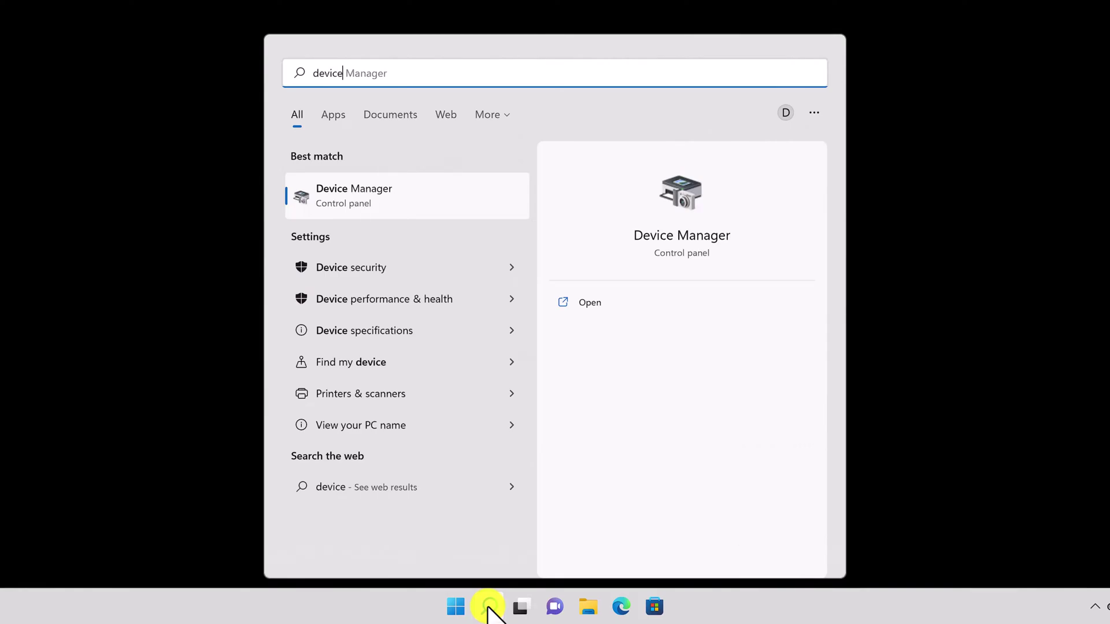
left_click(320, 185)
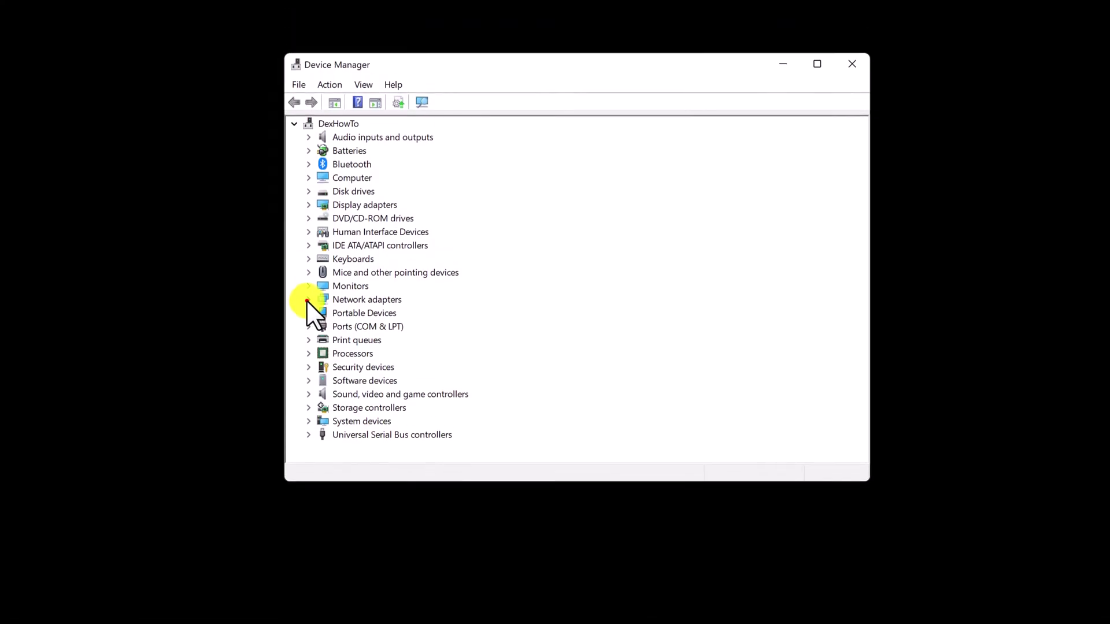
left_click(307, 298)
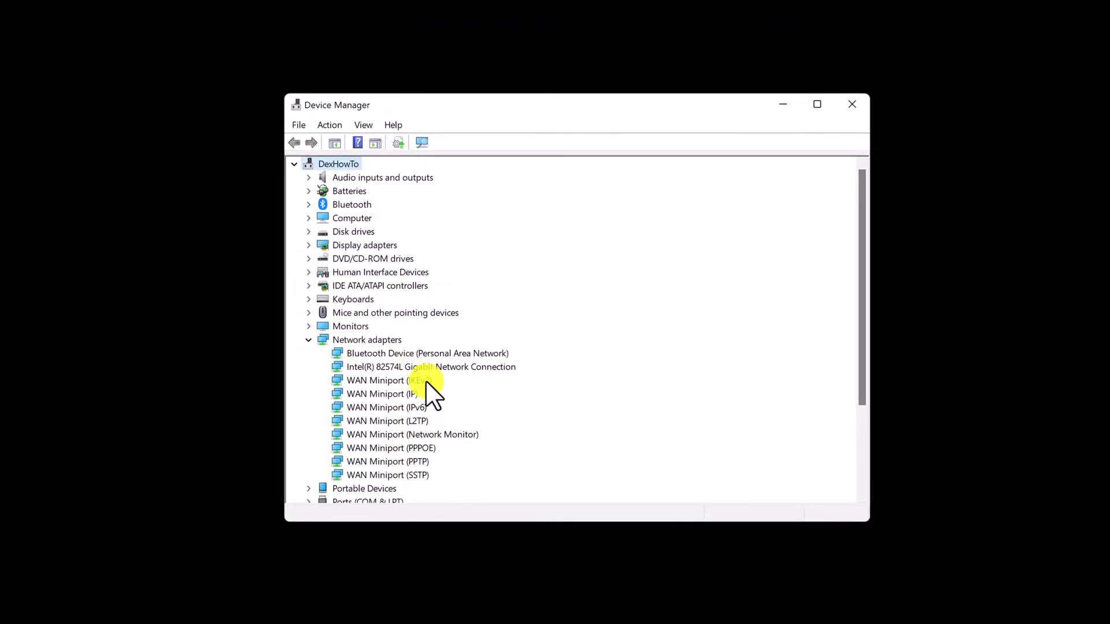
- Auto-search for an Intel(R) 82574L driver update; the best driver is already installed
right_click(437, 368)
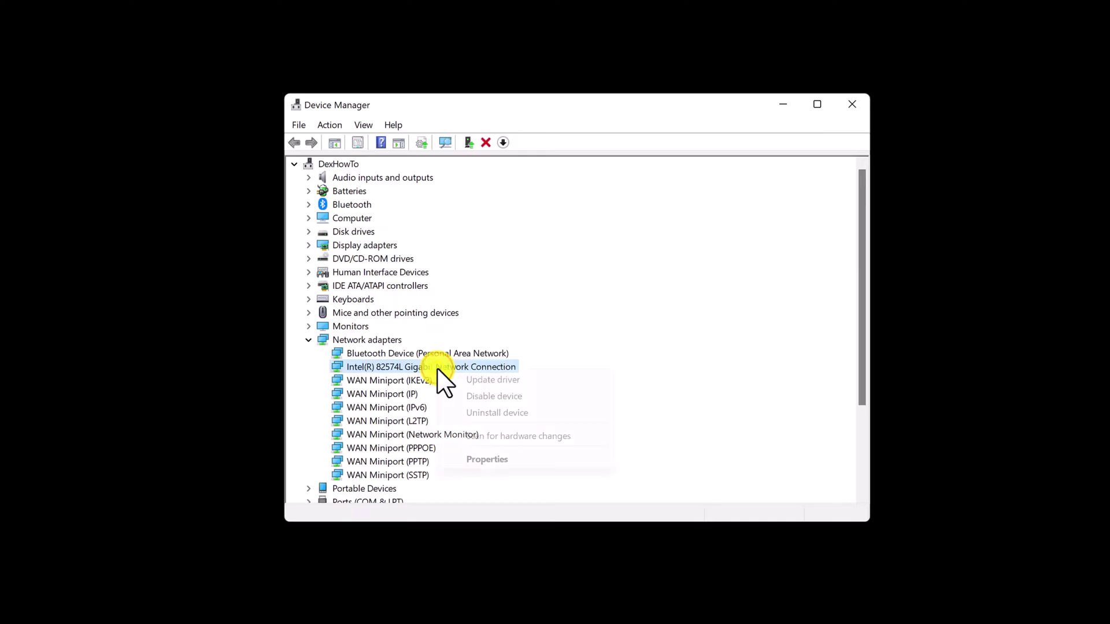
left_click(483, 381)
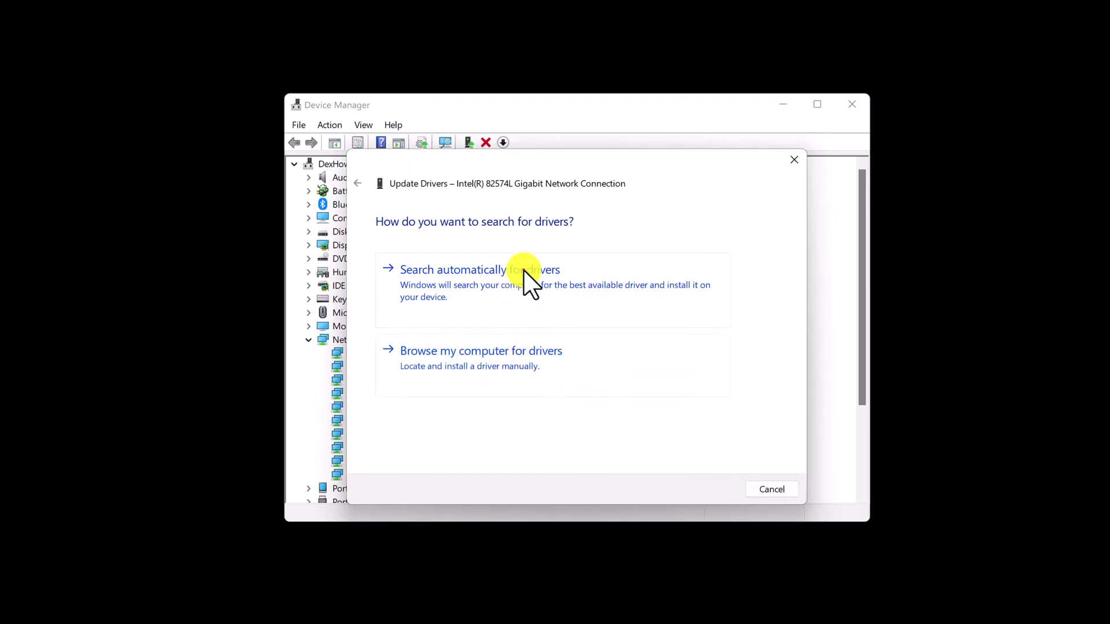
left_click(523, 270)
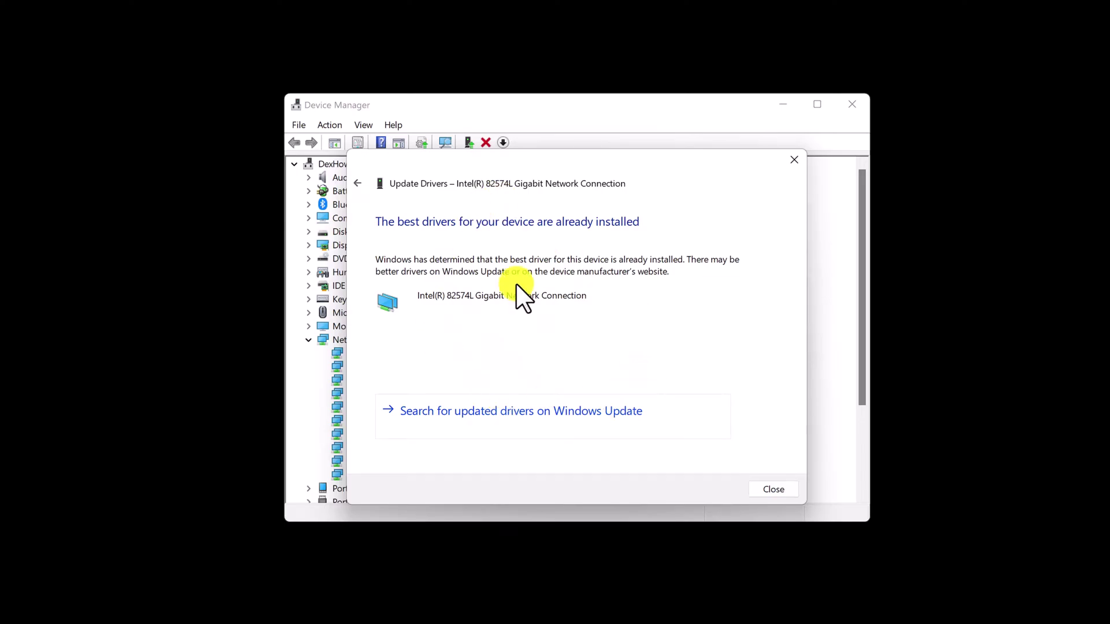
left_click(780, 490)
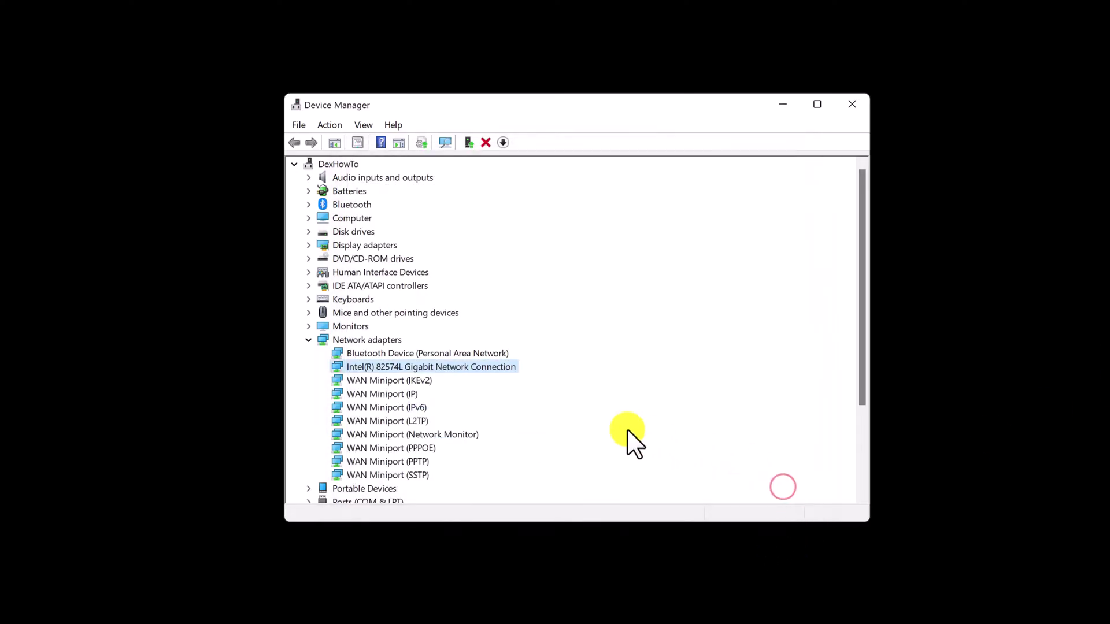
- Uninstall the Intel(R) 82574L Gigabit Network Connection device
right_click(443, 367)
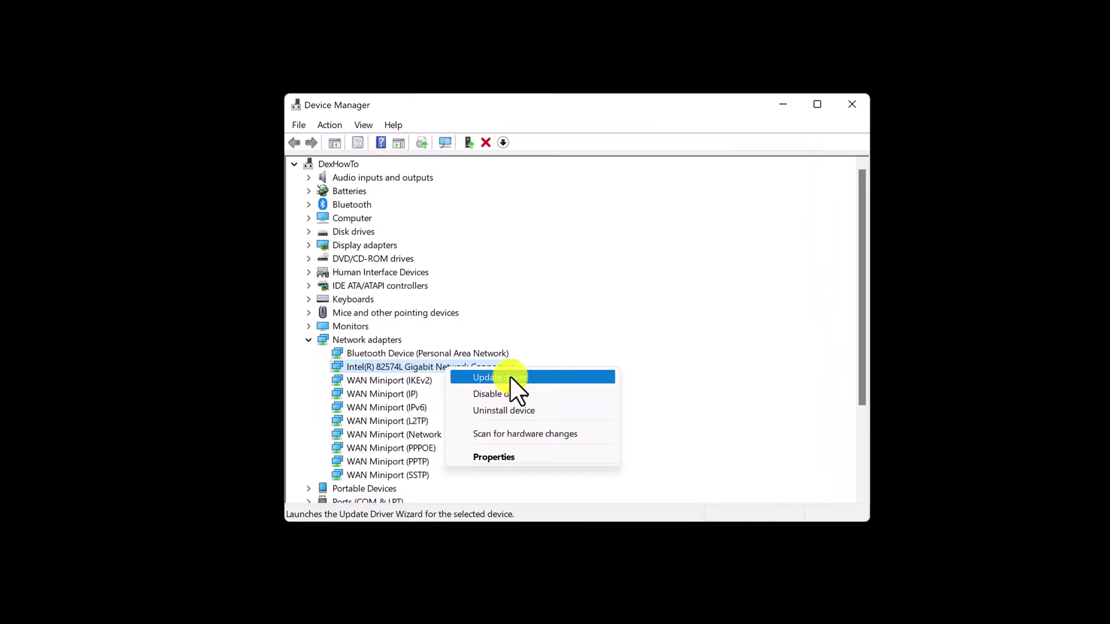
left_click(520, 414)
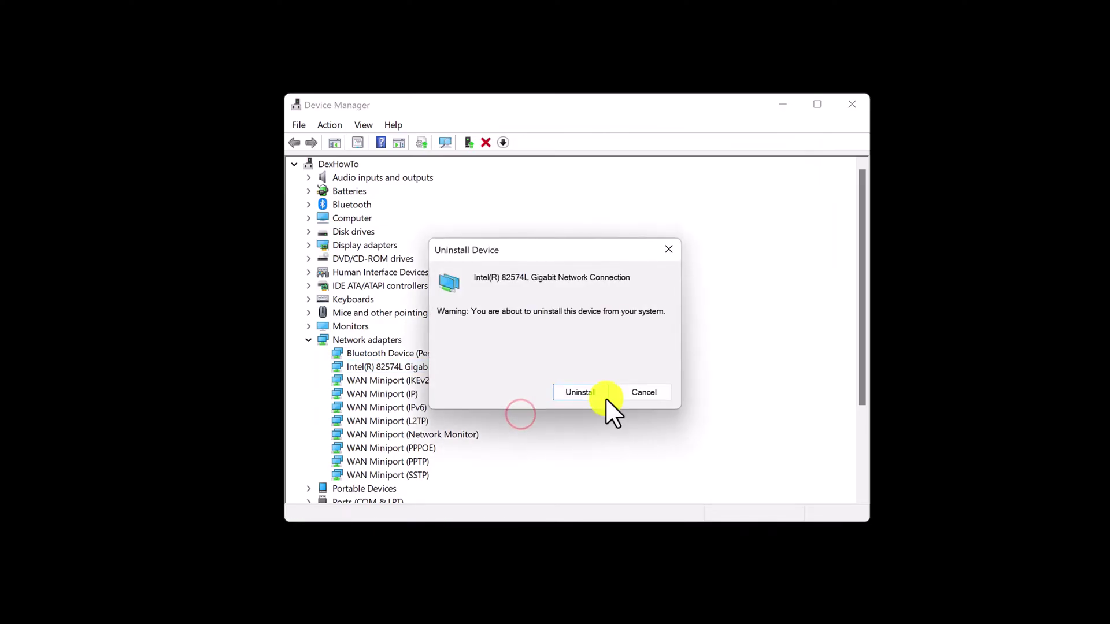
left_click(594, 390)
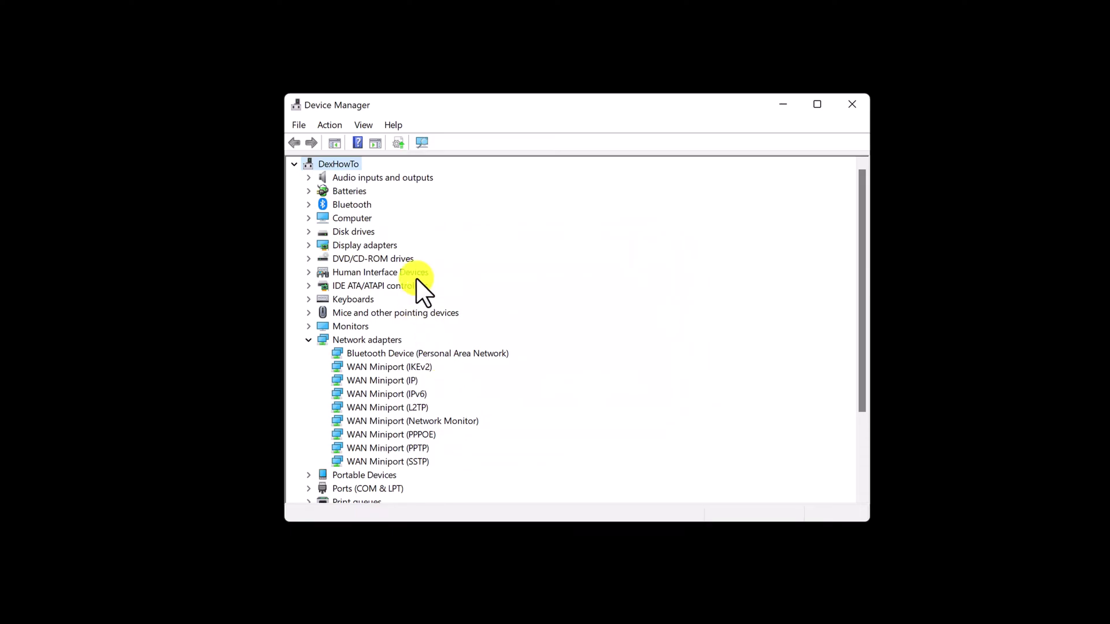
- Scan for hardware changes from the Action menu to re-detect the adapter
left_click(364, 130)
left_click(362, 129)
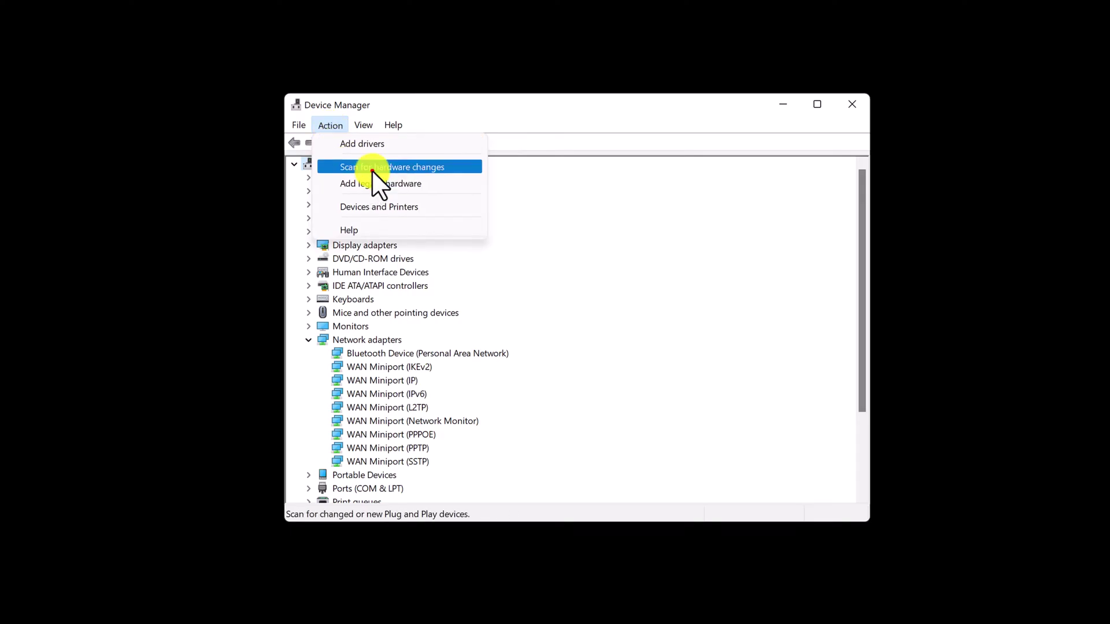
left_click(372, 170)
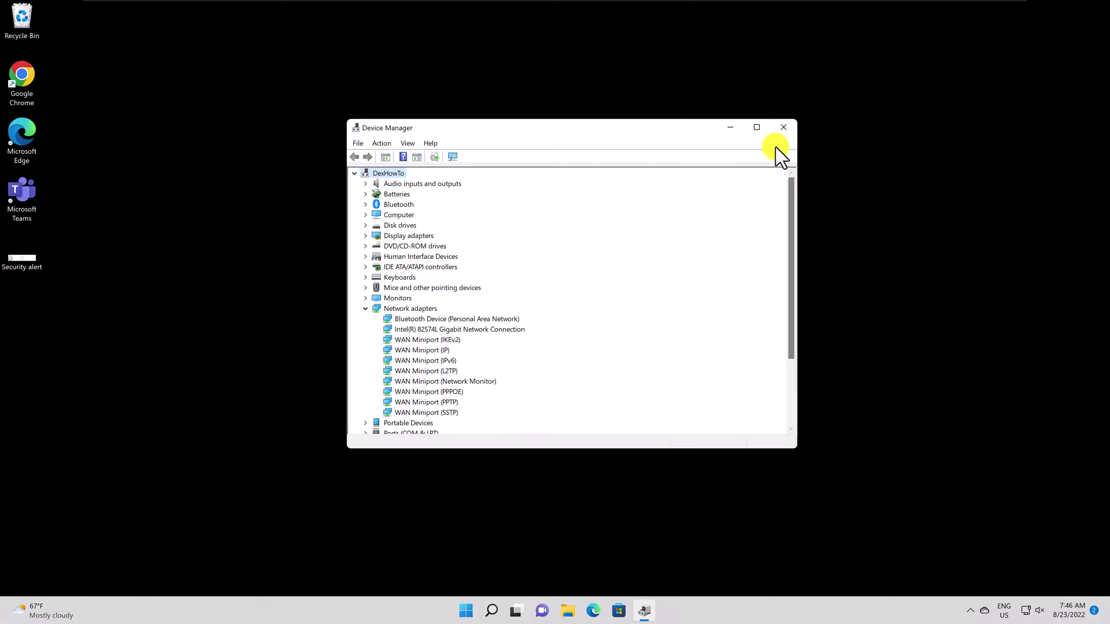
- Close the Device Manager window, leaving the empty desktop
left_click(782, 132)
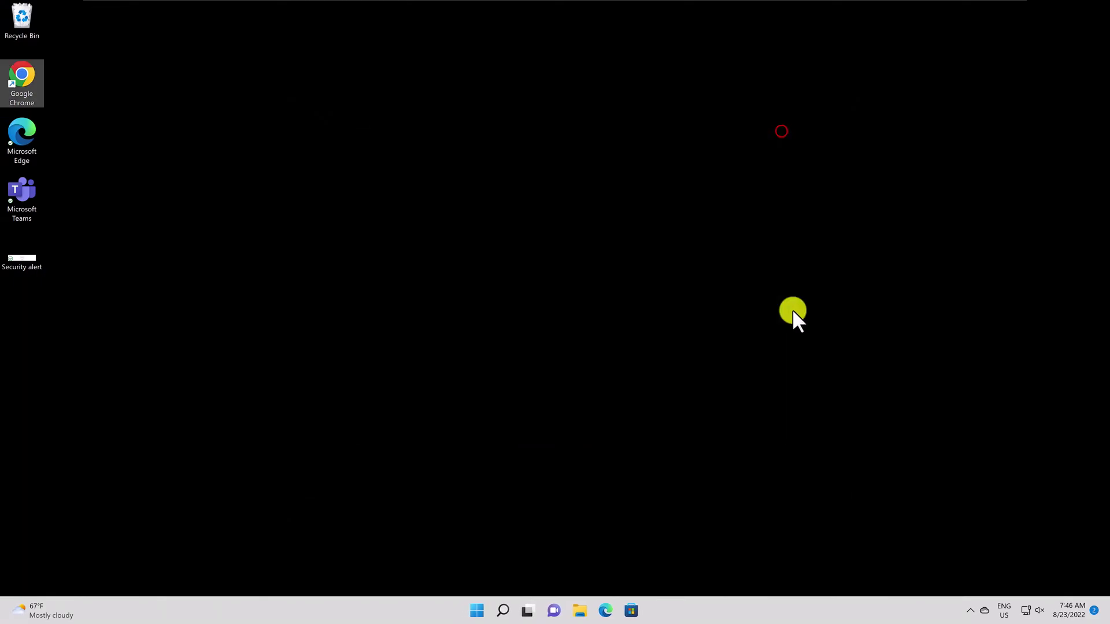